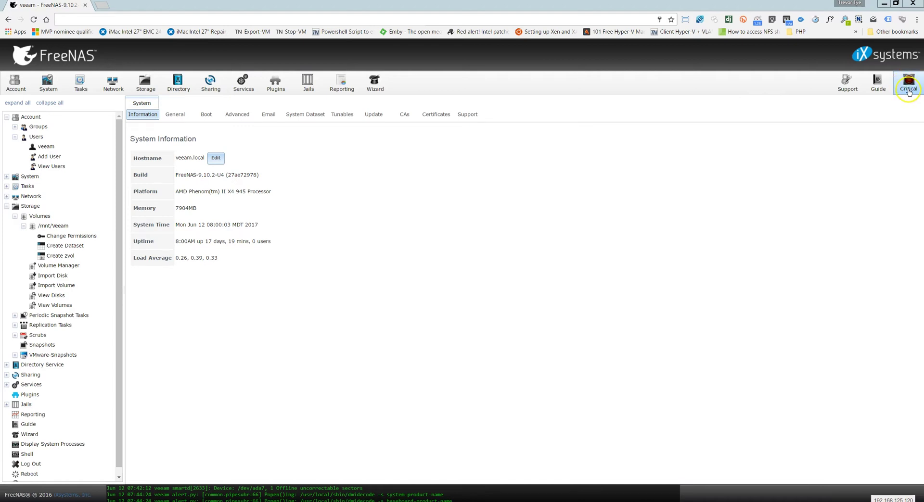
# Read the critical system alerts to identify the device reporting bad sectors, and close the alert list.
pyautogui.click(908, 92)
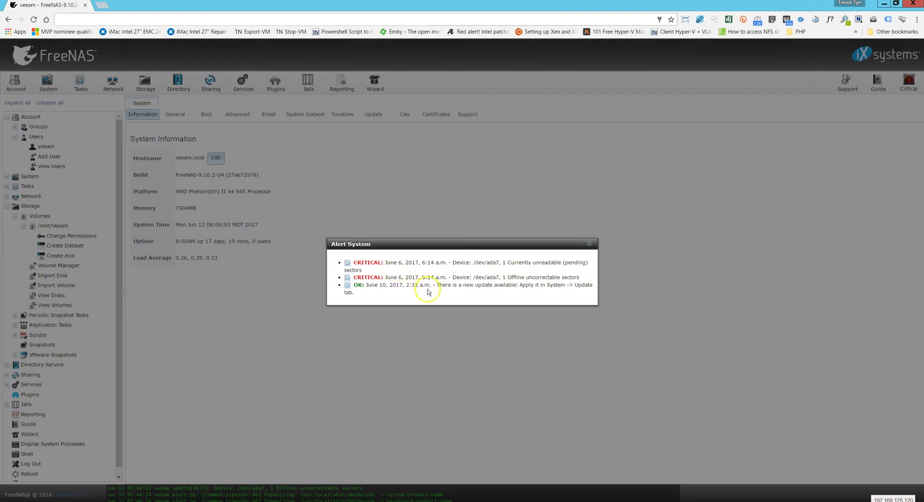
pyautogui.moveTo(384, 263); pyautogui.dragTo(588, 264)
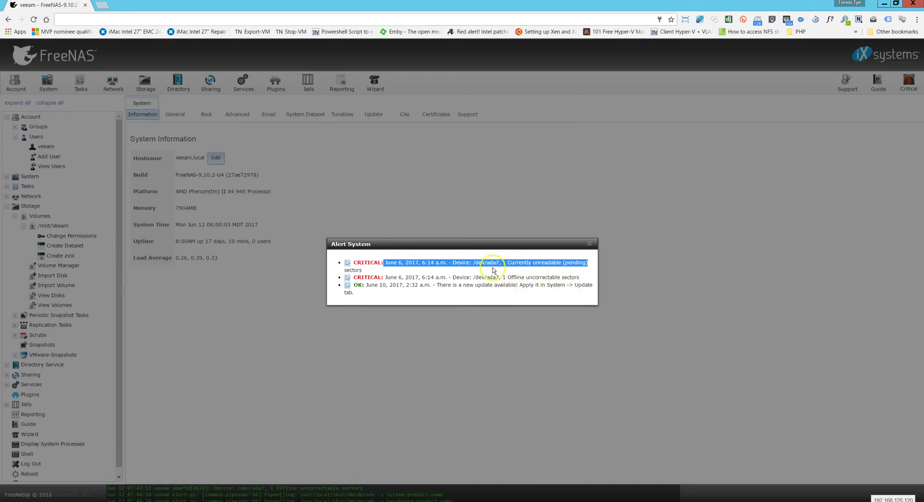
pyautogui.click(587, 245)
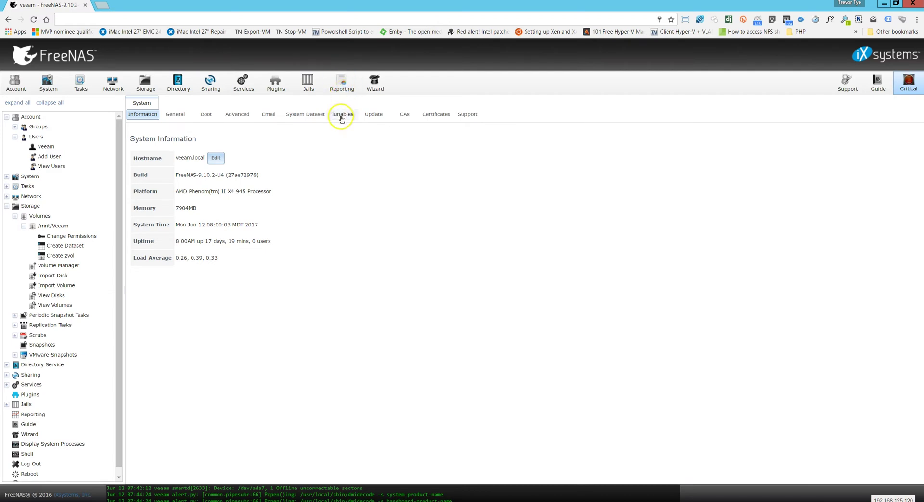
# Show the volume status of the Veeam storage volume and locate disk ada7p2 in the raidz1-1 group.
pyautogui.click(147, 88)
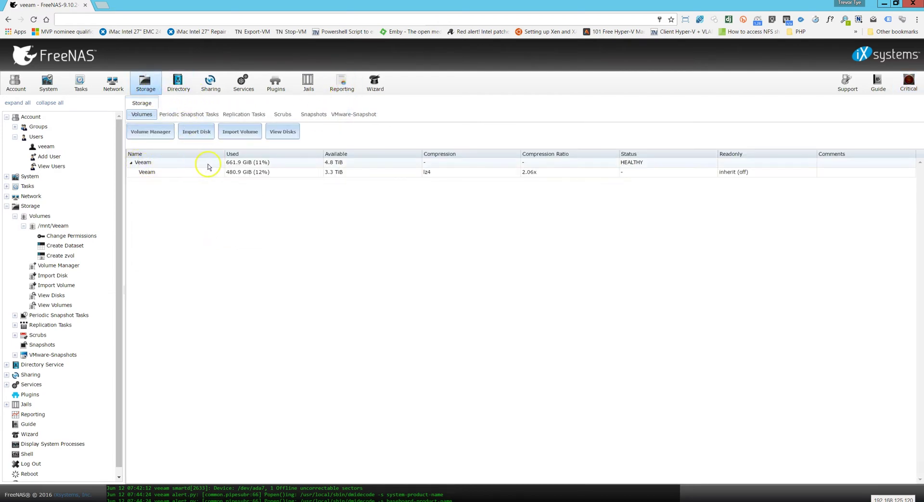
pyautogui.click(163, 166)
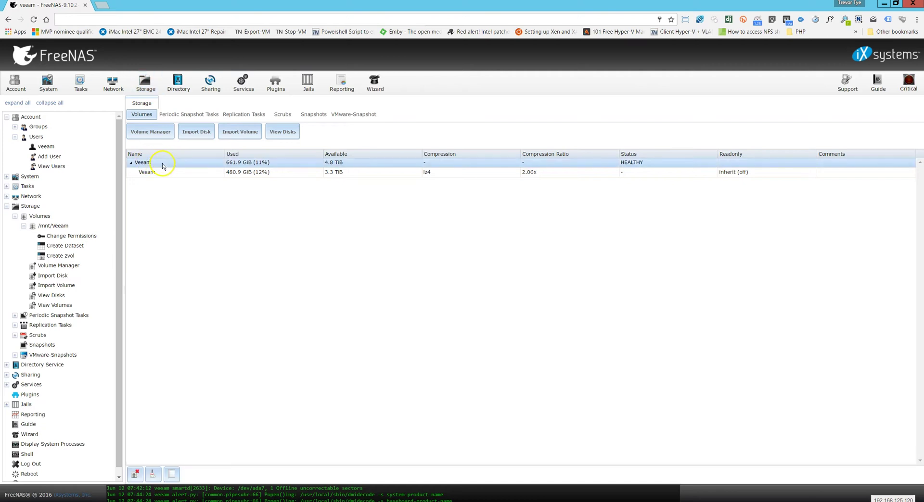
pyautogui.click(171, 476)
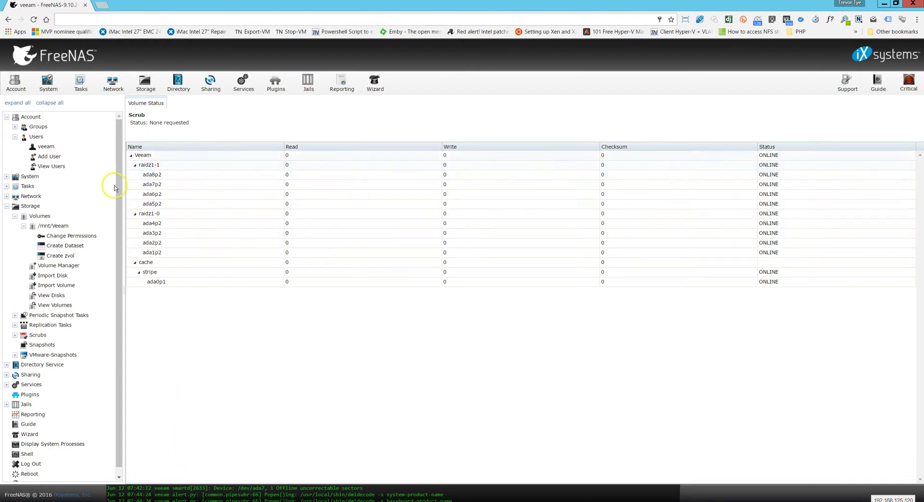
pyautogui.click(150, 186)
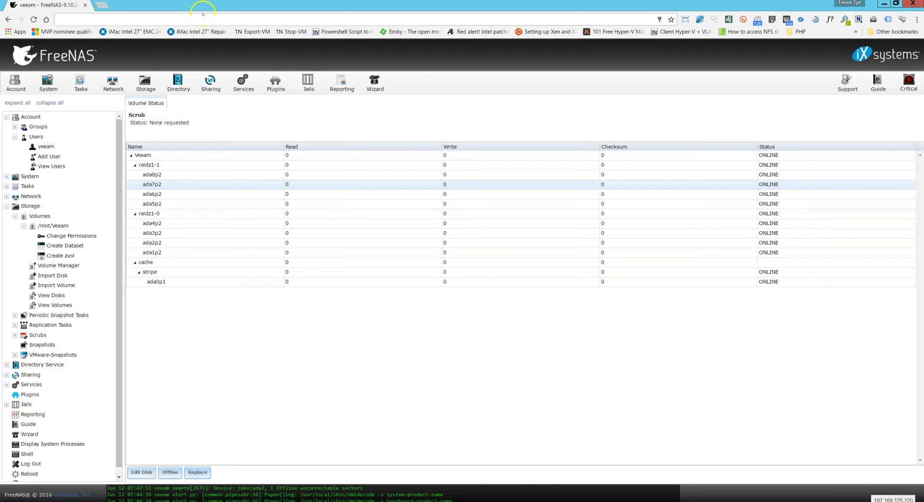
# Look up the serial number of disk ada7 in the list of storage disks.
pyautogui.click(152, 88)
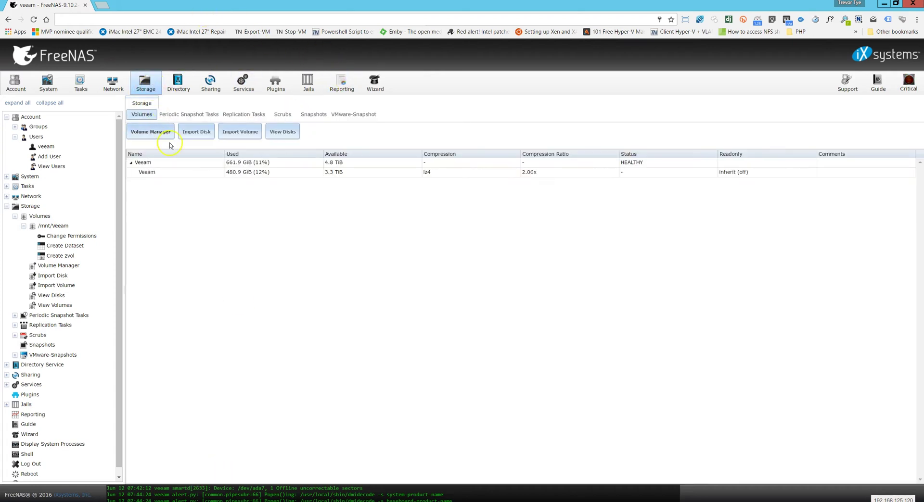
pyautogui.click(277, 133)
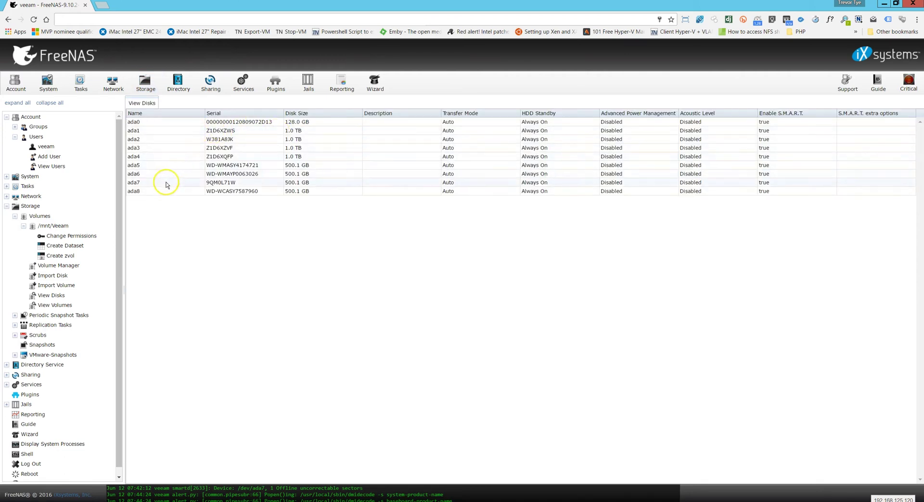
pyautogui.click(149, 184)
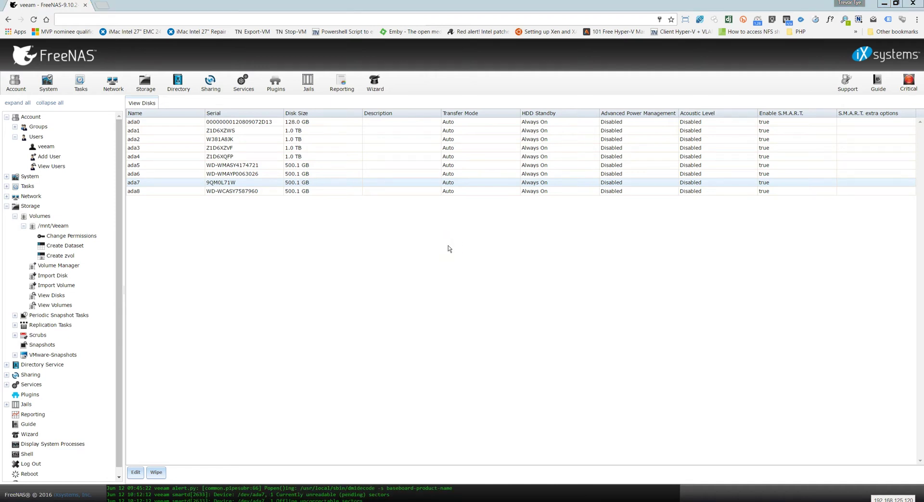
pyautogui.click(161, 183)
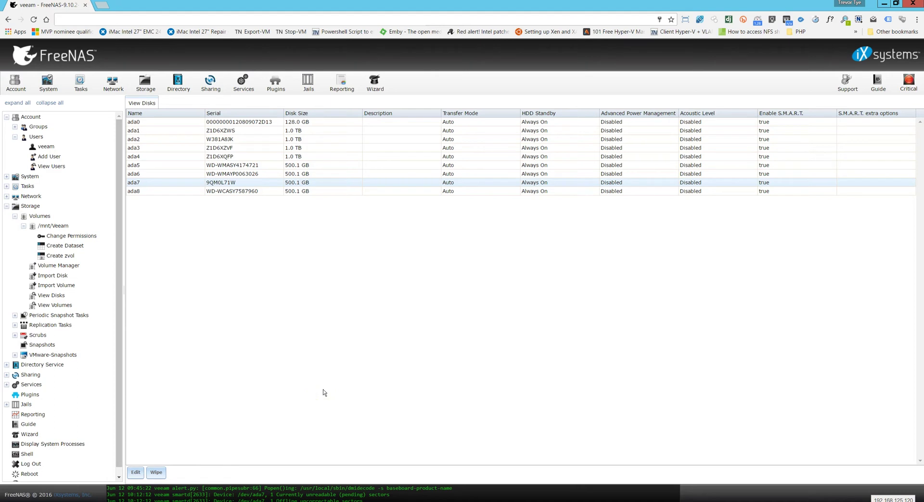
pyautogui.click(171, 184)
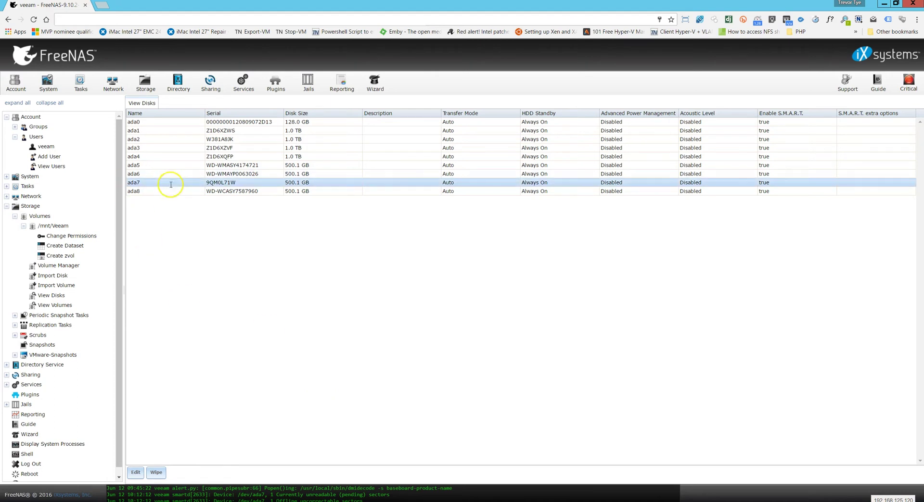
pyautogui.rightClick(172, 187)
pyautogui.click(161, 229)
pyautogui.click(137, 473)
pyautogui.click(54, 305)
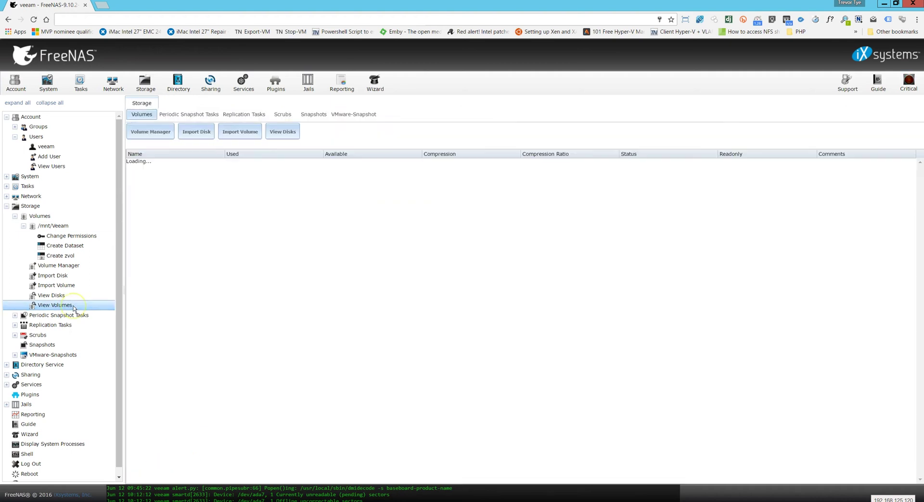
pyautogui.click(182, 173)
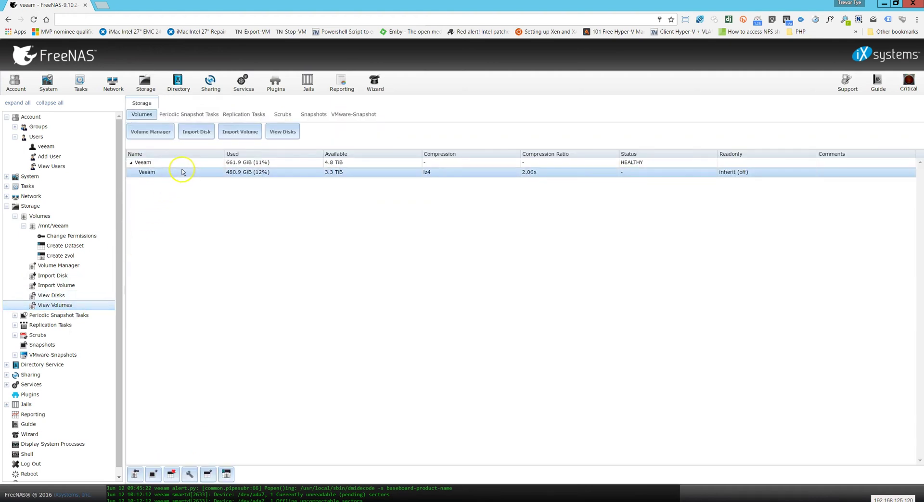
pyautogui.click(186, 165)
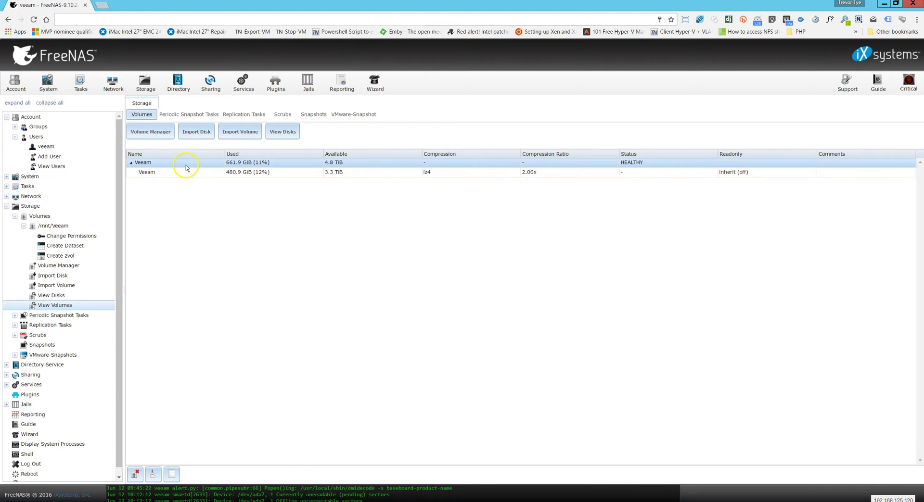
pyautogui.click(171, 475)
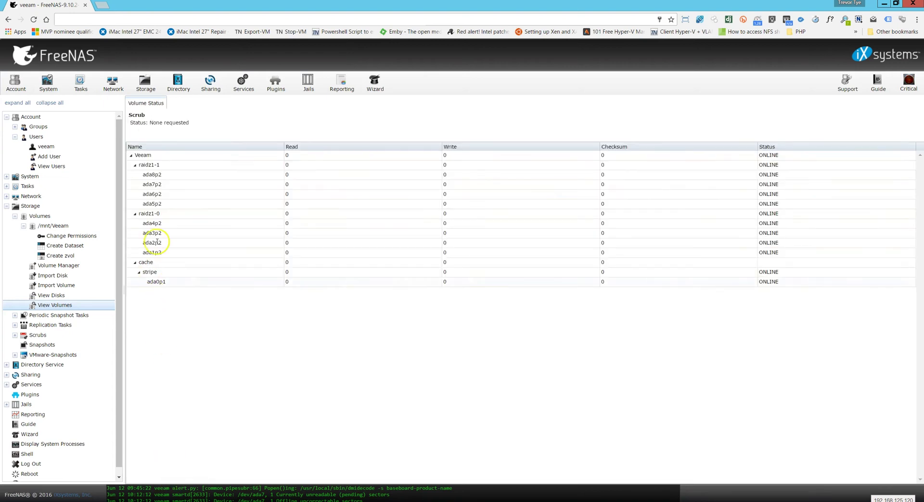
pyautogui.click(175, 189)
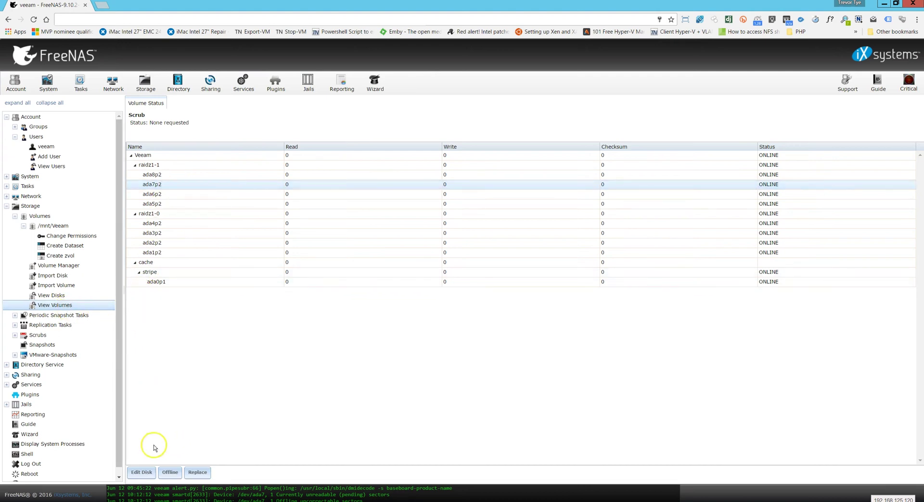
# Take disk ada7p2 in the Veeam volume's raidz1-1 group offline.
pyautogui.click(52, 305)
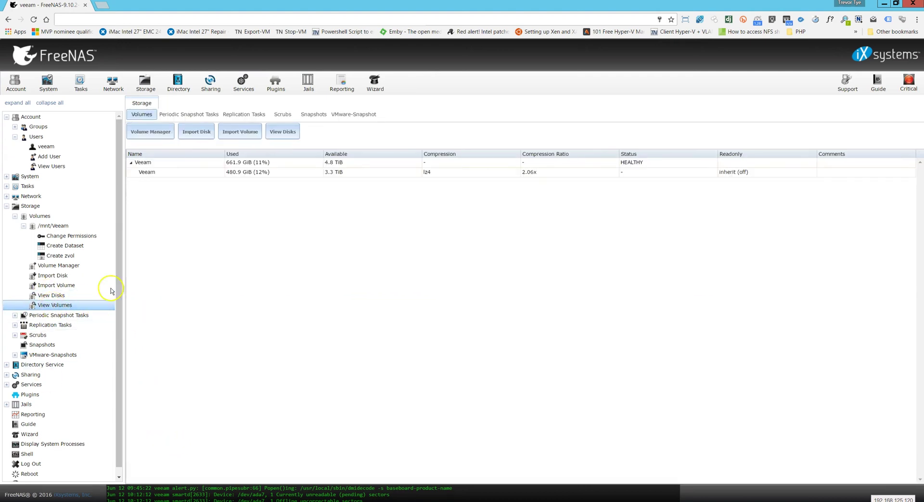
pyautogui.click(159, 163)
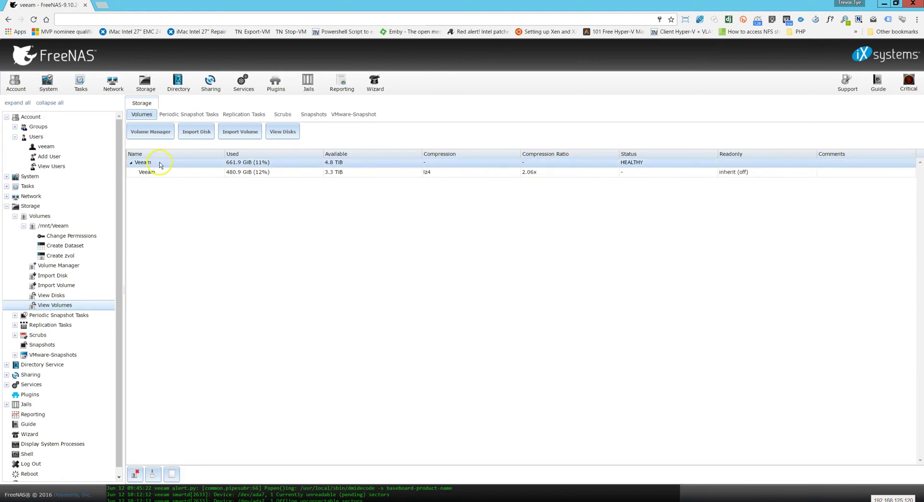
pyautogui.click(172, 476)
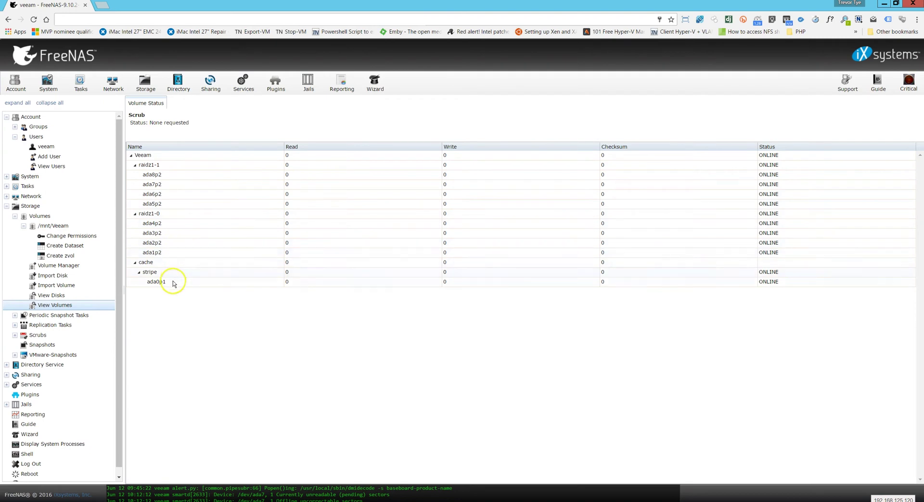
pyautogui.click(172, 189)
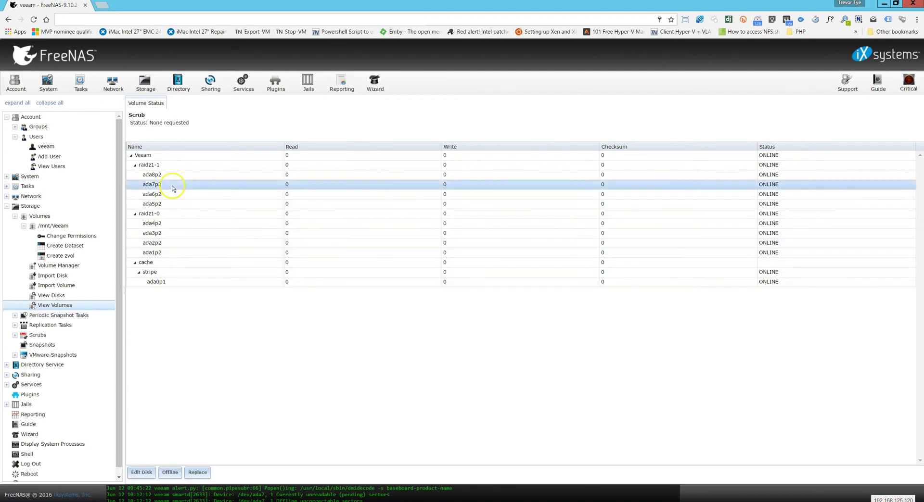
pyautogui.click(173, 473)
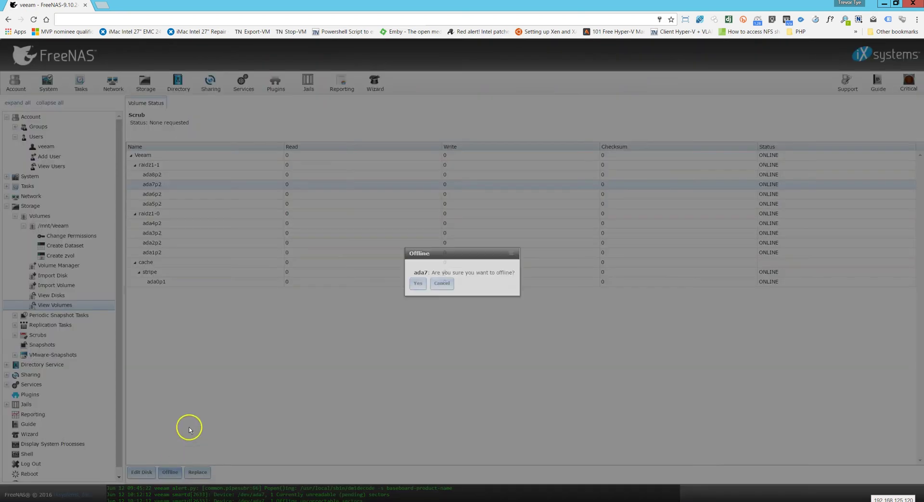
pyautogui.click(419, 285)
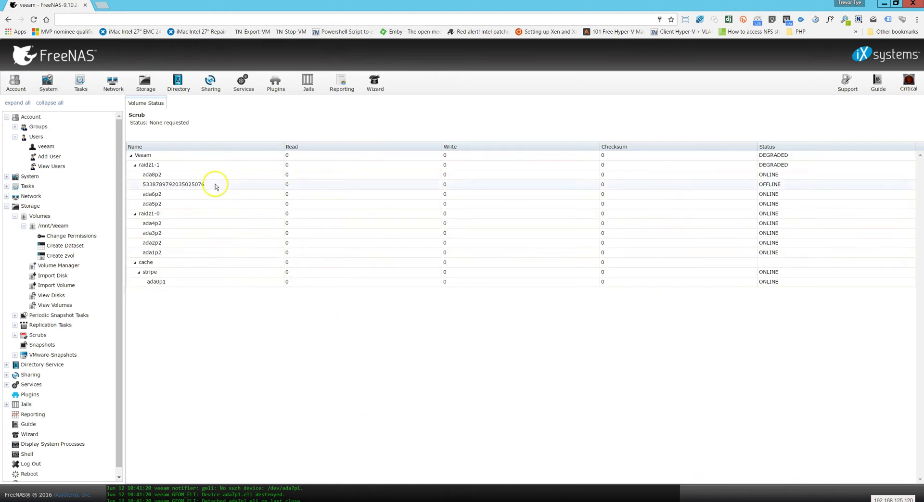
# Select the offline disk in raidz1-1, and switch to the LibreOffice Calc disk inventory to check ada7's serial number.
pyautogui.click(215, 184)
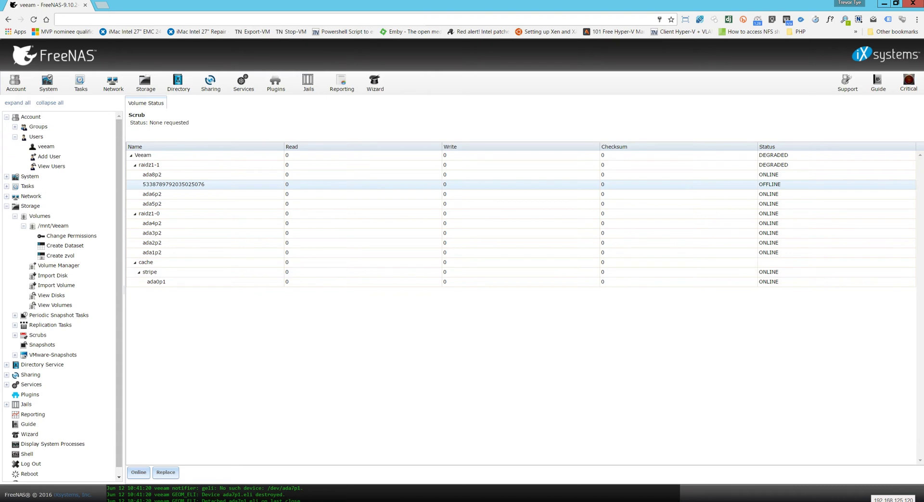
pyautogui.hotkey('alt', 'Tab')
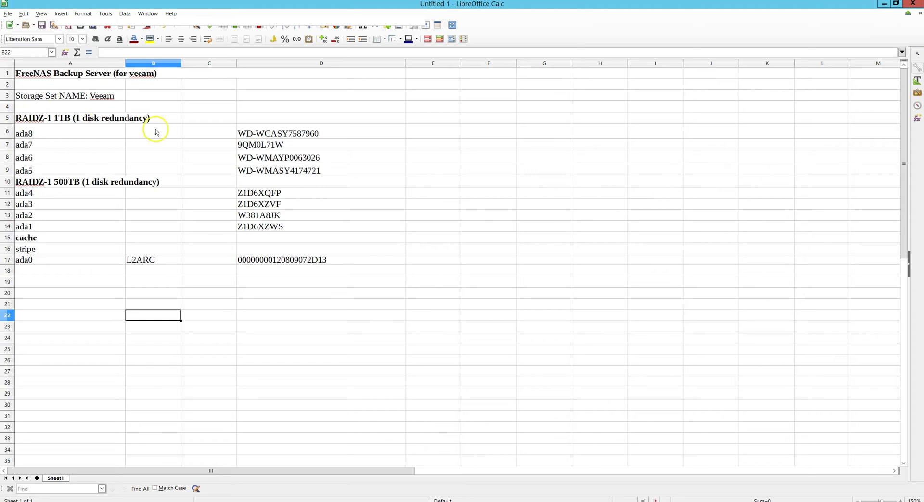
pyautogui.click(300, 144)
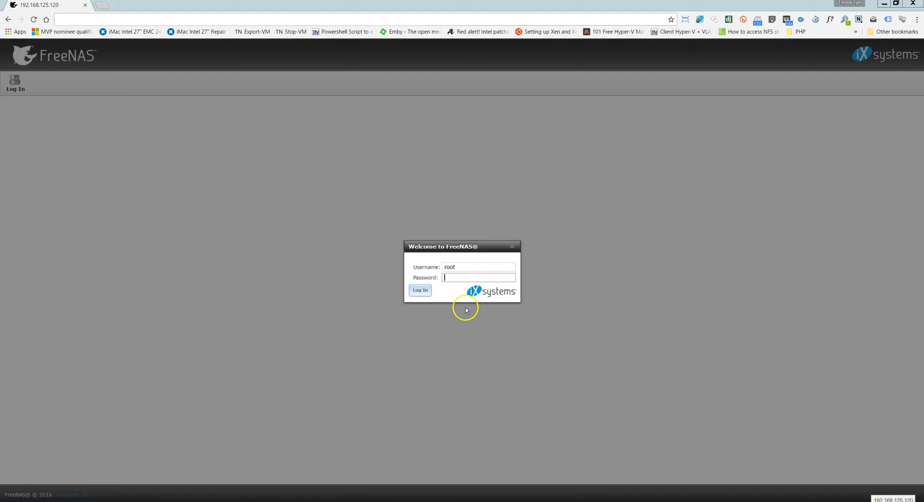
# Switch to the FreeNAS web interface and log in as root with the account password.
pyautogui.click(452, 279)
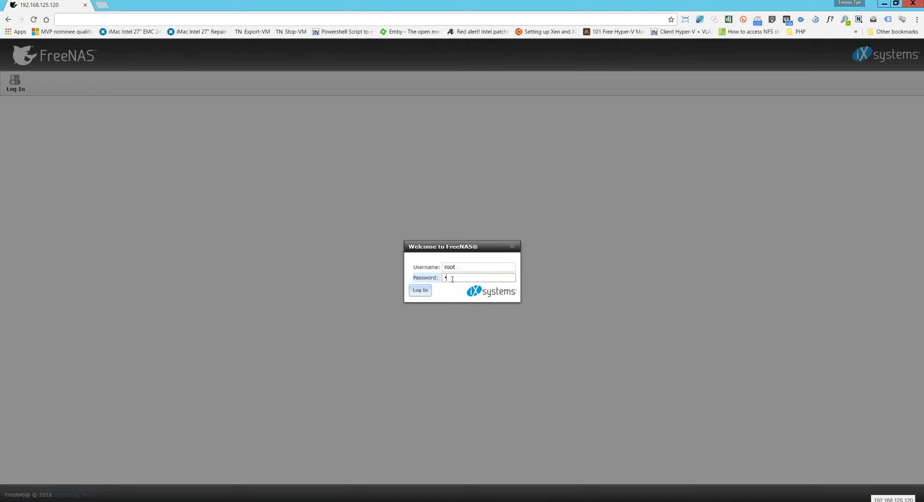
pyautogui.press('Return')
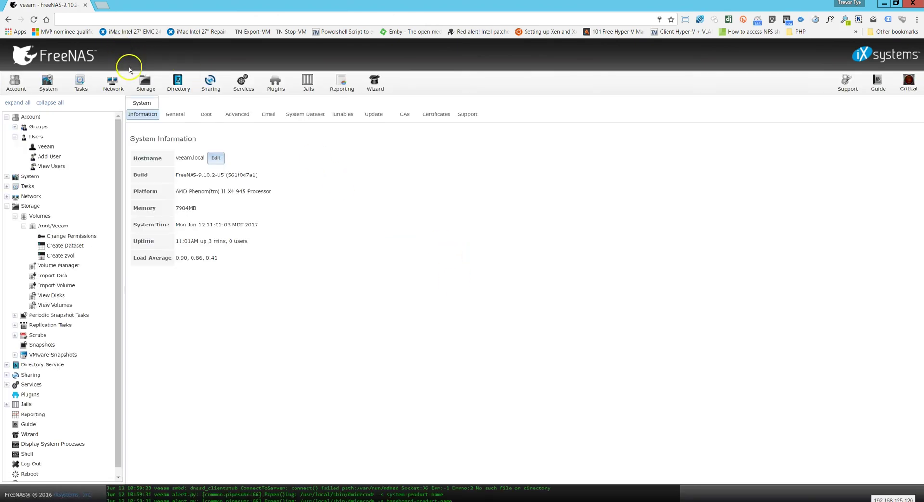
# Show the storage volumes and read the current critical alert about the Veeam volume.
pyautogui.click(150, 88)
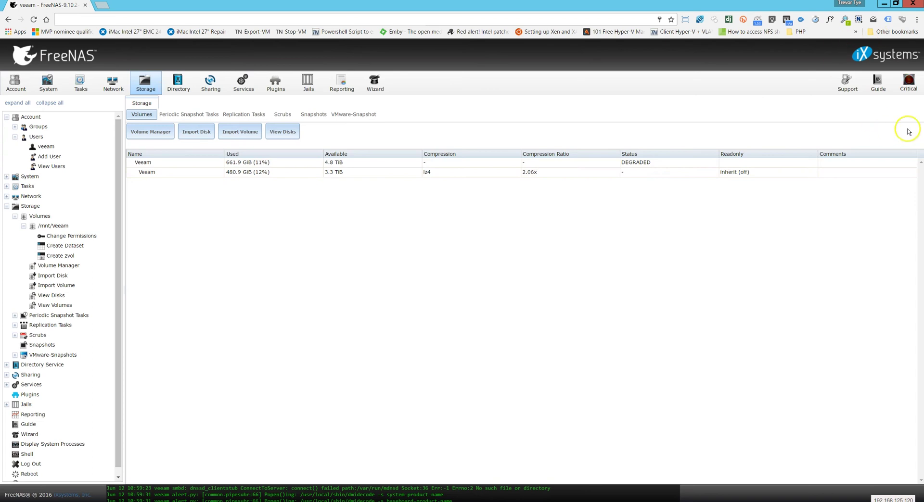
pyautogui.click(908, 87)
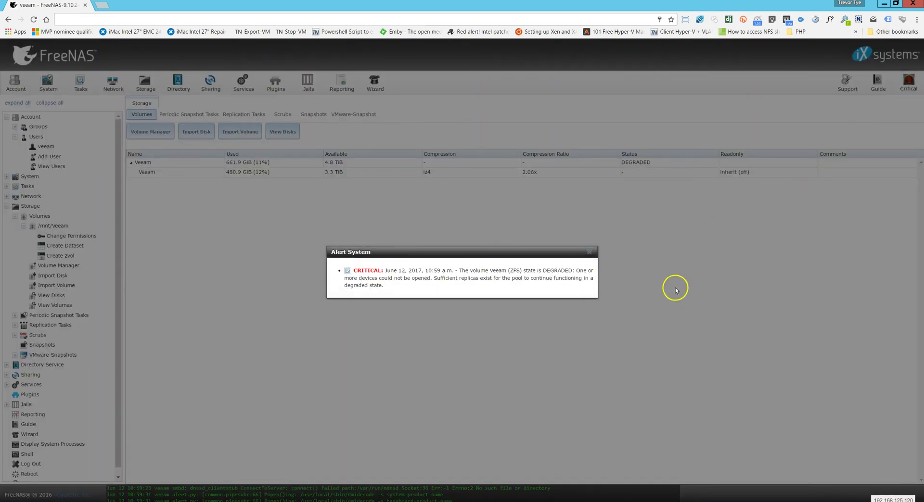
pyautogui.click(587, 253)
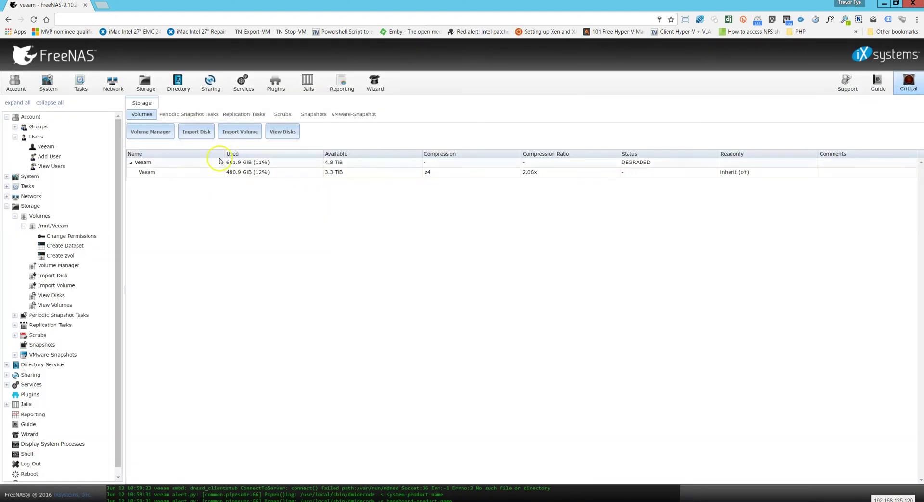
# Try to replace the unavailable disk in the Veeam volume's raidz1-1 group with member disk ada7 (500.1 GB).
pyautogui.click(209, 162)
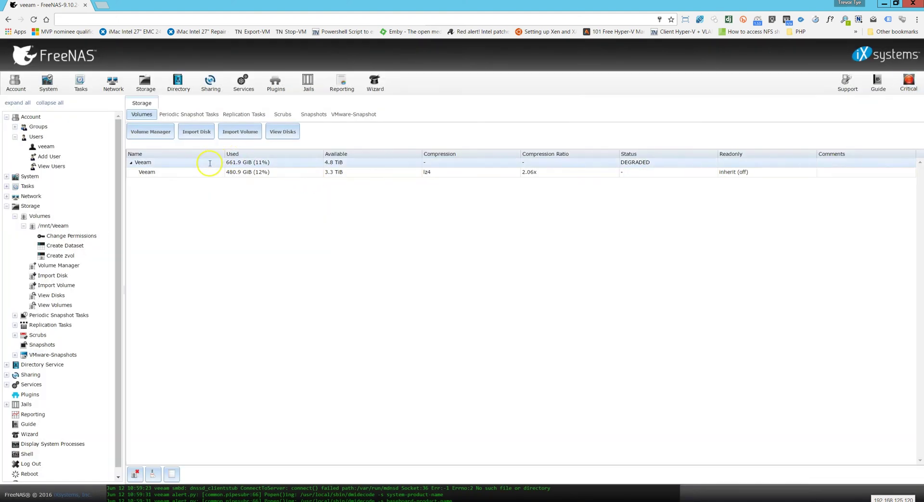
pyautogui.click(172, 474)
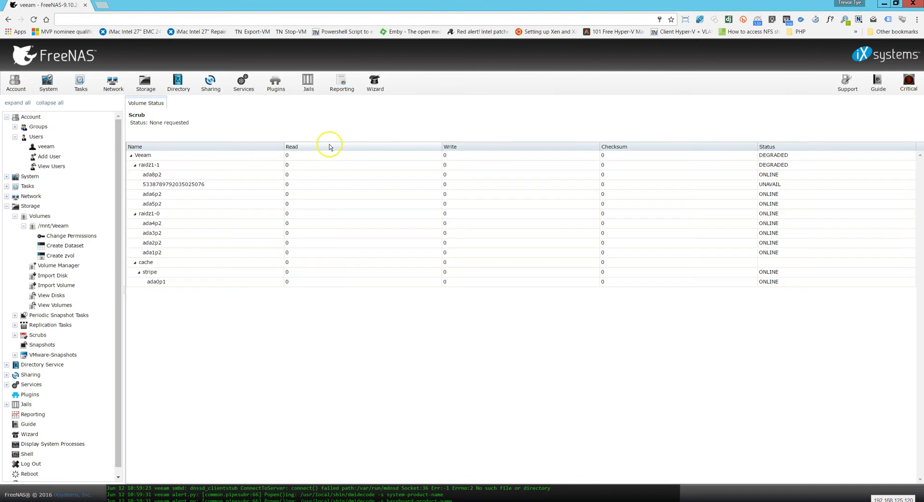
pyautogui.click(190, 185)
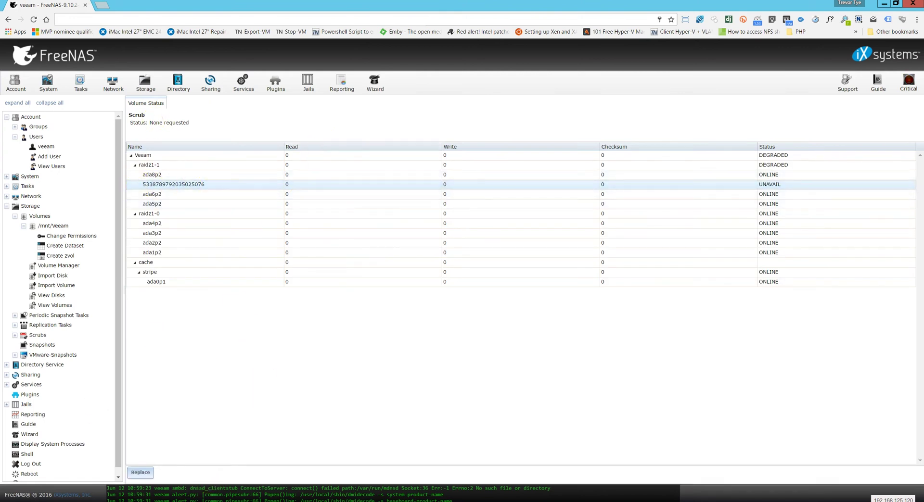
pyautogui.click(140, 472)
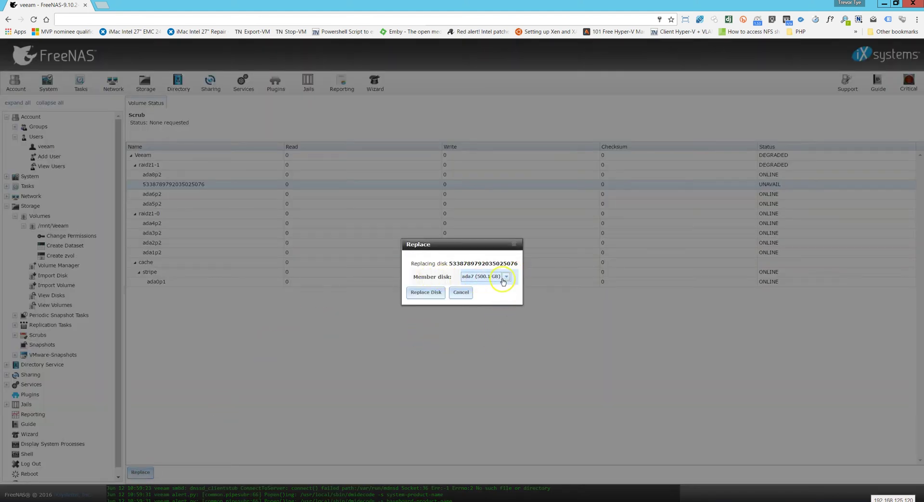
pyautogui.click(416, 296)
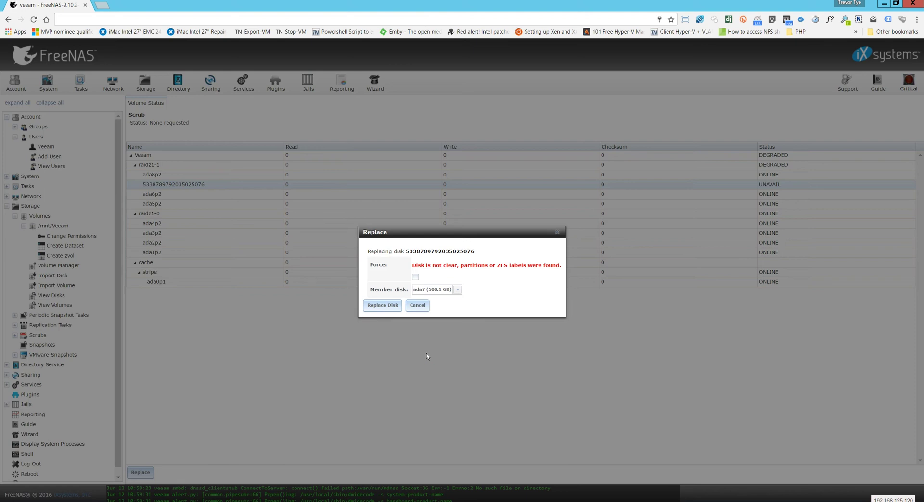
pyautogui.click(421, 277)
pyautogui.click(416, 306)
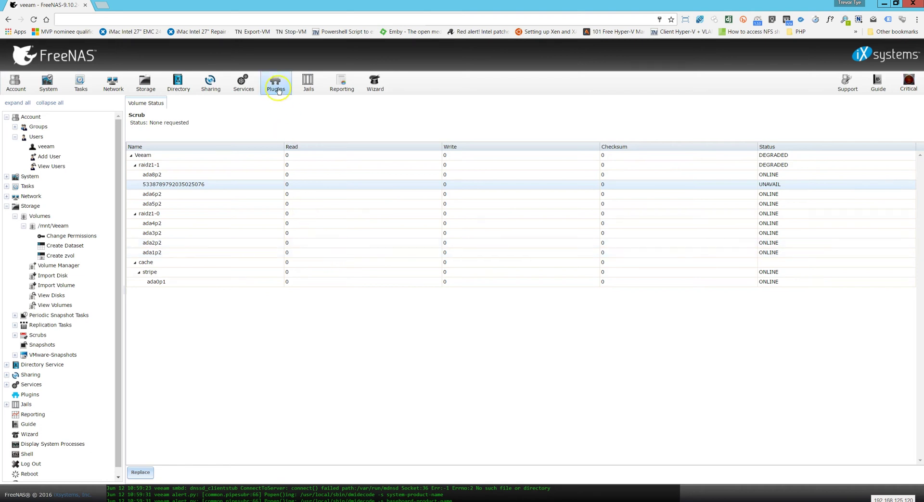
pyautogui.click(146, 85)
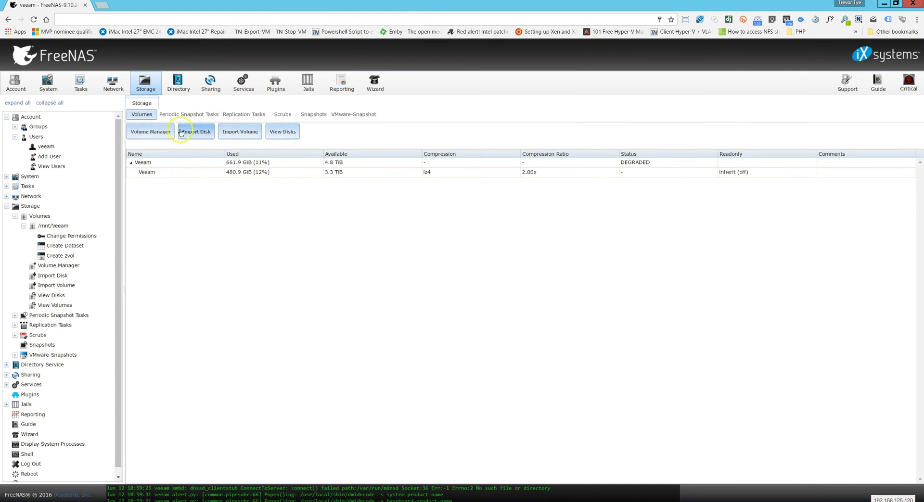
pyautogui.click(152, 132)
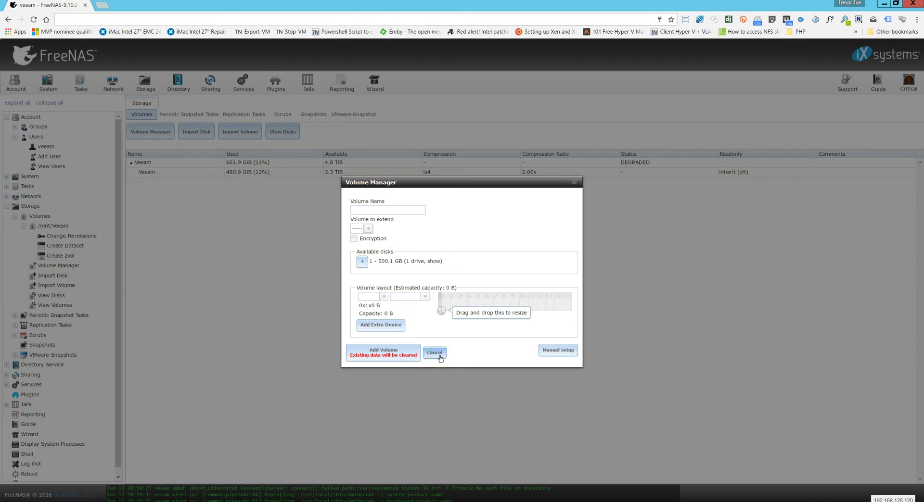
pyautogui.click(434, 353)
pyautogui.click(250, 133)
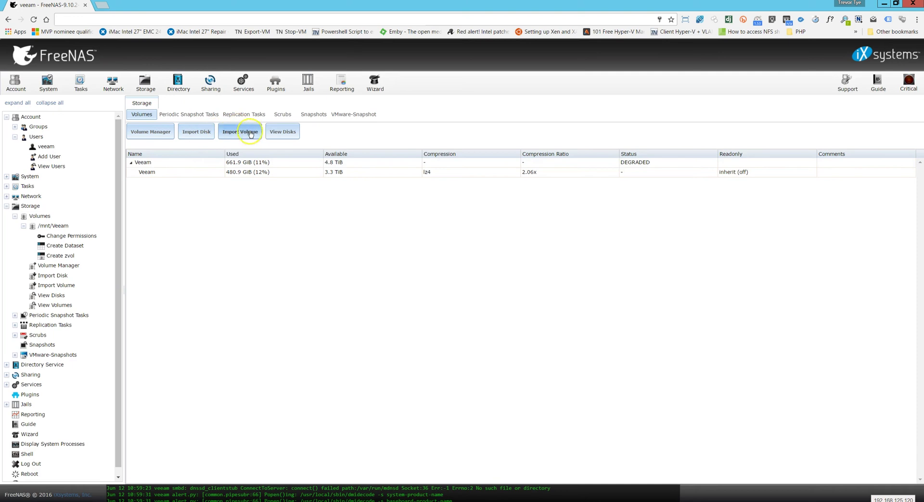
# List the server's disks and check ada7's serial number in its disk settings, leaving them unchanged.
pyautogui.click(282, 133)
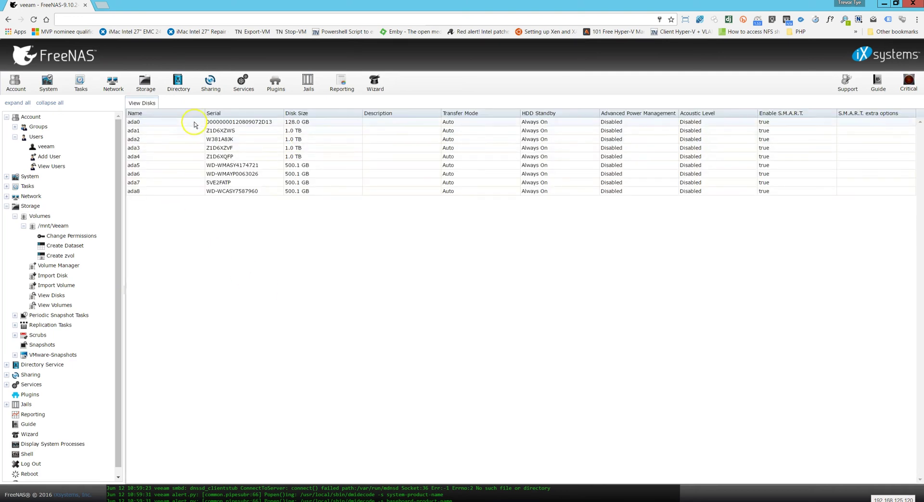
pyautogui.click(182, 187)
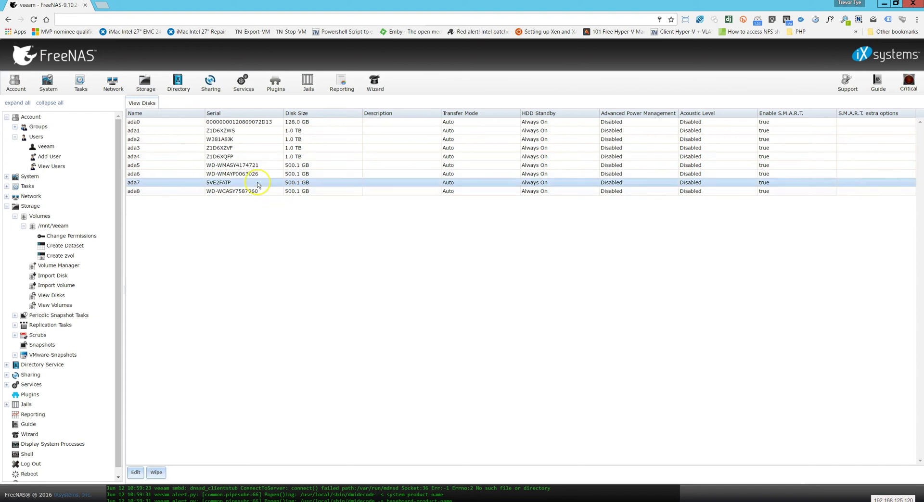
pyautogui.doubleClick(226, 184)
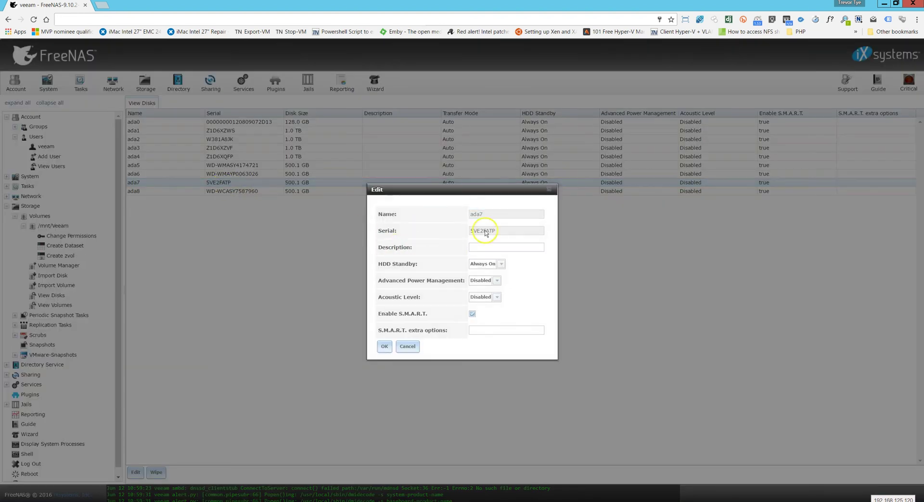
pyautogui.moveTo(496, 234); pyautogui.dragTo(417, 224)
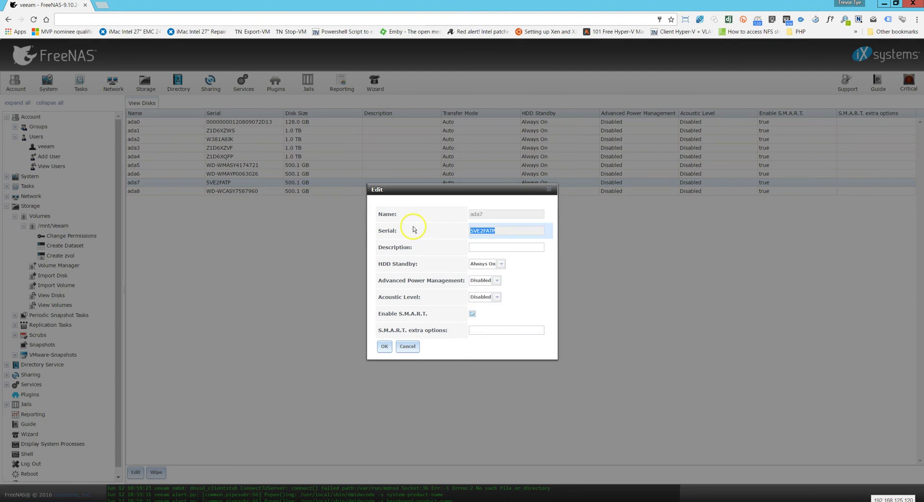
pyautogui.click(412, 349)
# Wipe disk ada7 to clear its existing partitions and ZFS labels.
pyautogui.click(215, 182)
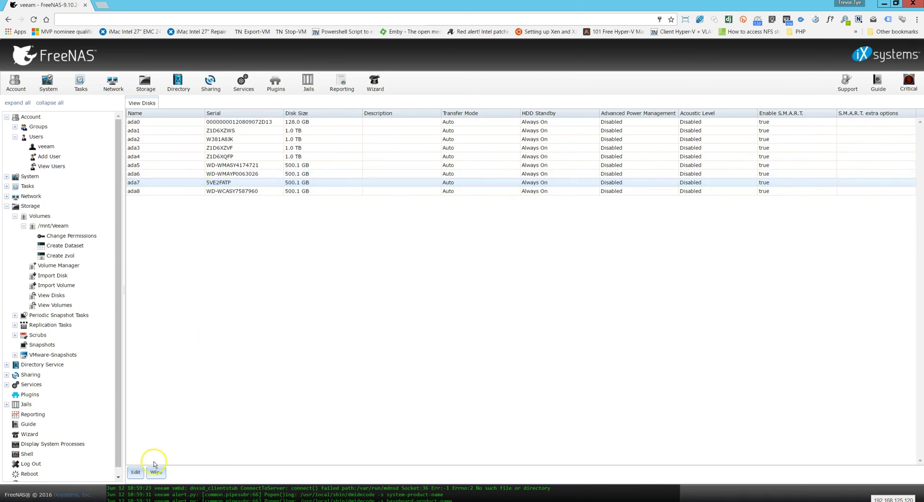
pyautogui.click(161, 474)
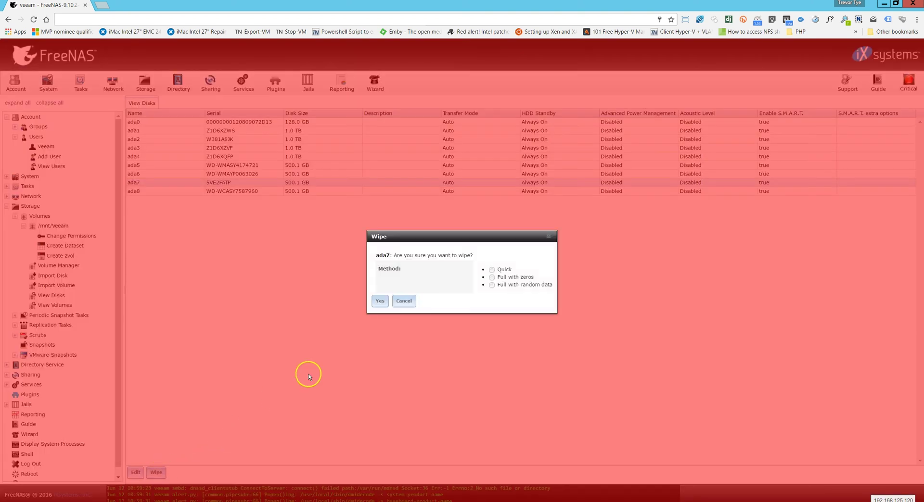
pyautogui.click(380, 301)
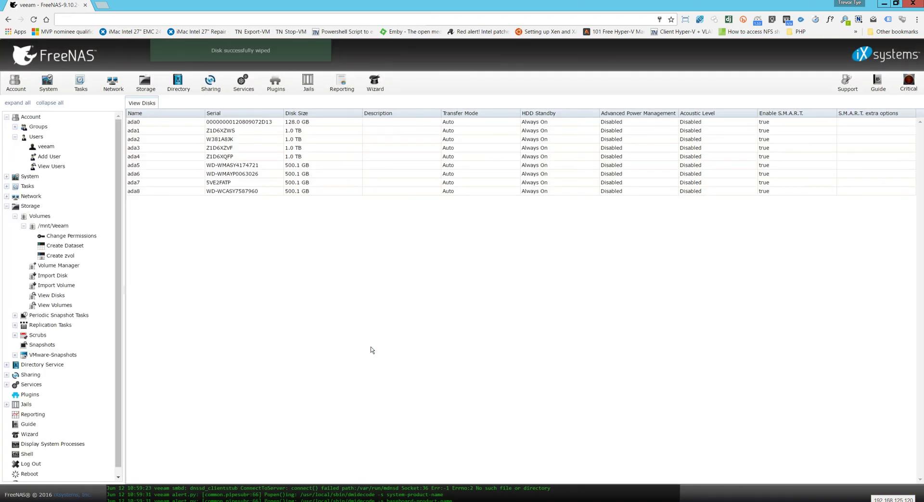
# Replace the unavailable disk in the Veeam volume's raidz1-1 group with the wiped disk ada7 (500.1 GB).
pyautogui.click(152, 81)
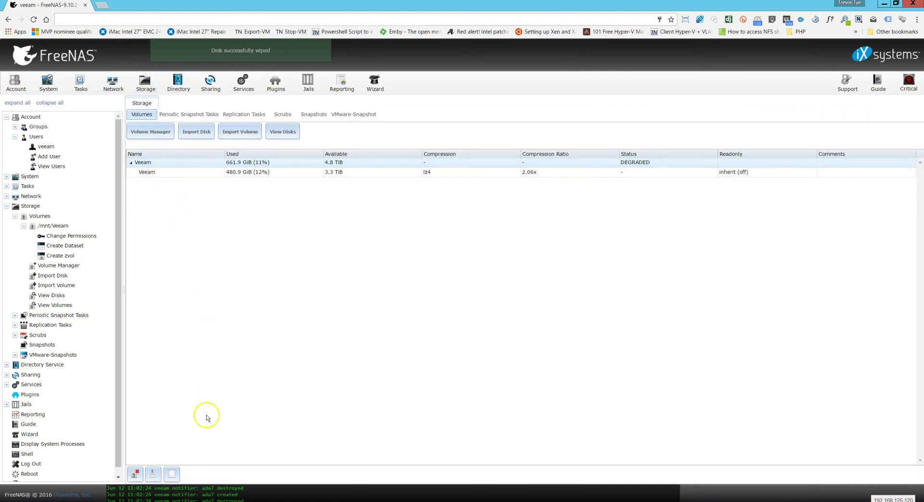
pyautogui.click(172, 475)
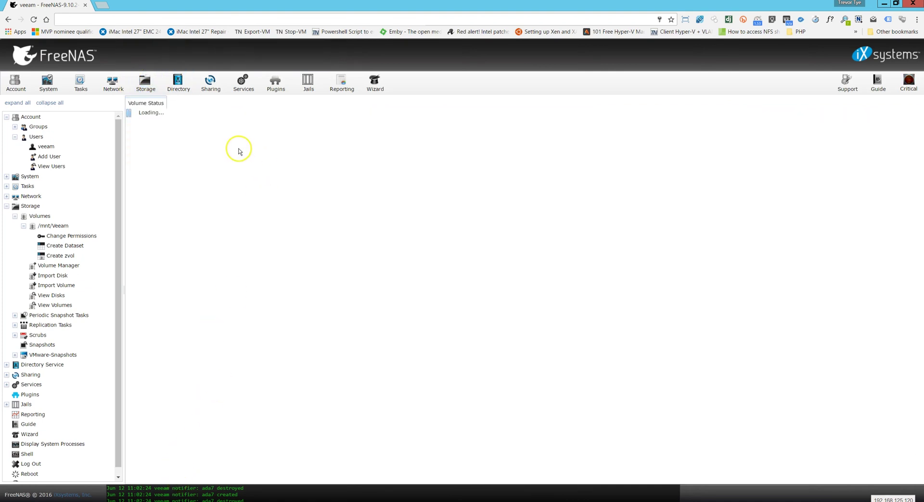
pyautogui.click(193, 184)
pyautogui.click(141, 472)
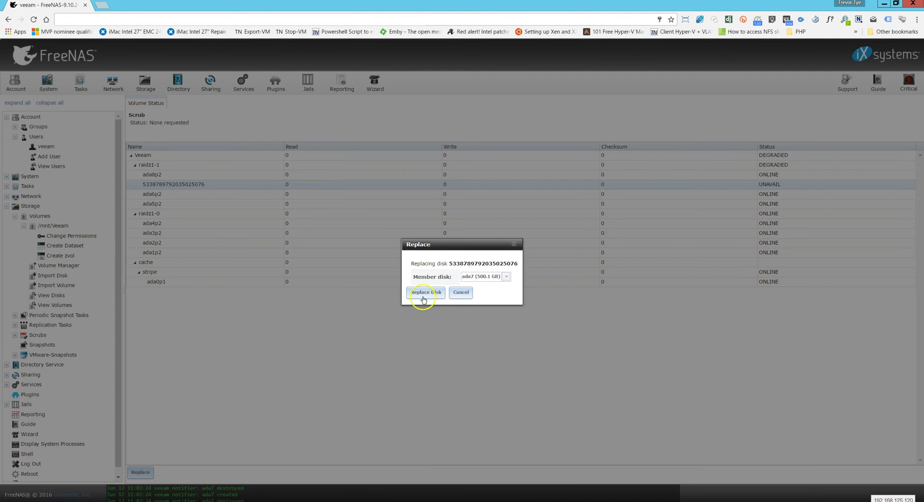
pyautogui.click(424, 296)
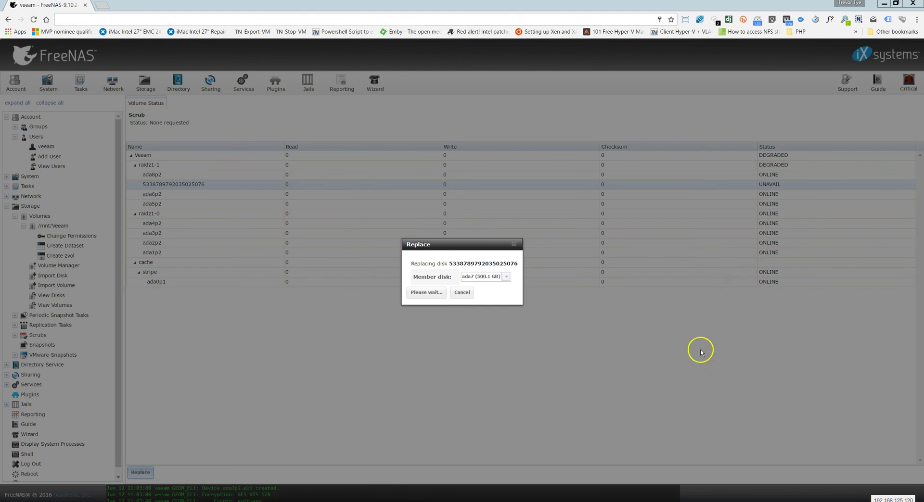
pyautogui.click(579, 420)
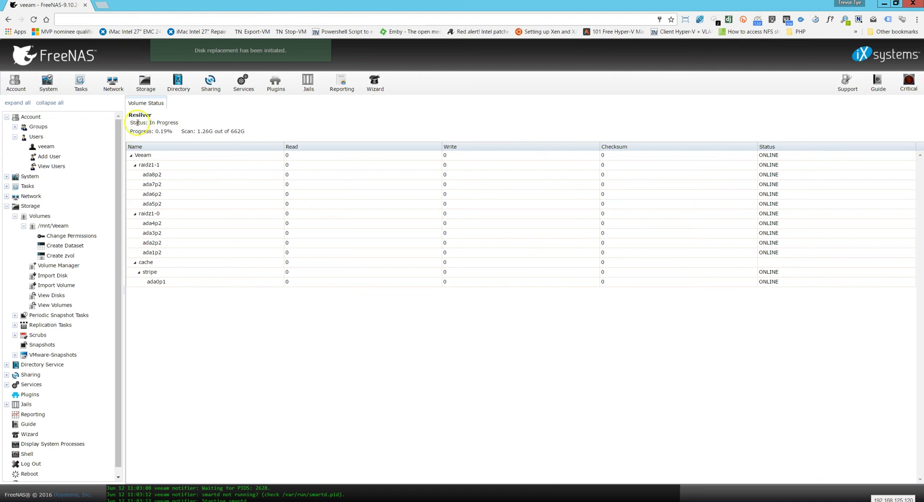
# Read the Veeam volume's resilver status and scan progress, and check the critical alert.
pyautogui.moveTo(128, 115); pyautogui.dragTo(192, 123)
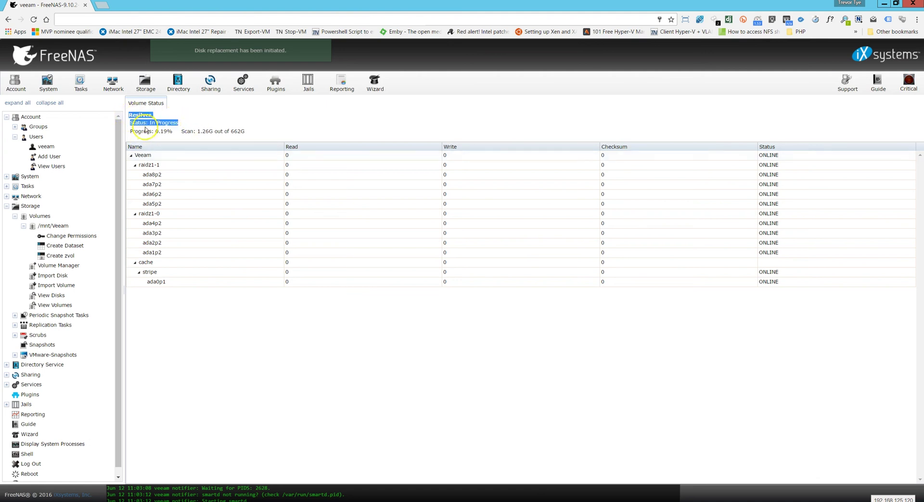
pyautogui.moveTo(138, 131); pyautogui.dragTo(304, 138)
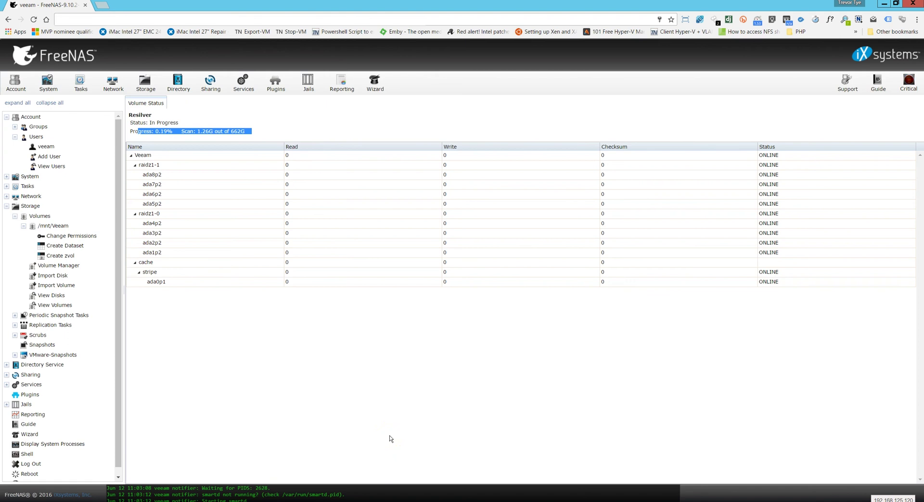
pyautogui.click(324, 237)
pyautogui.click(907, 81)
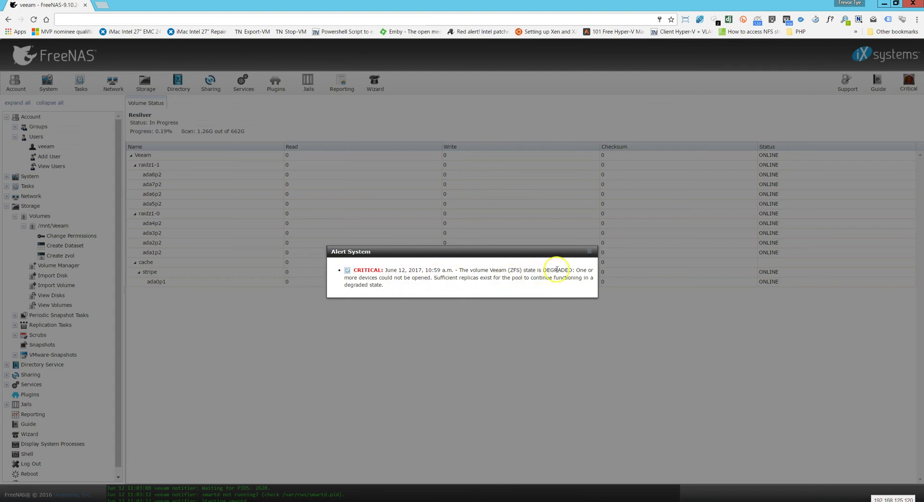
pyautogui.click(589, 257)
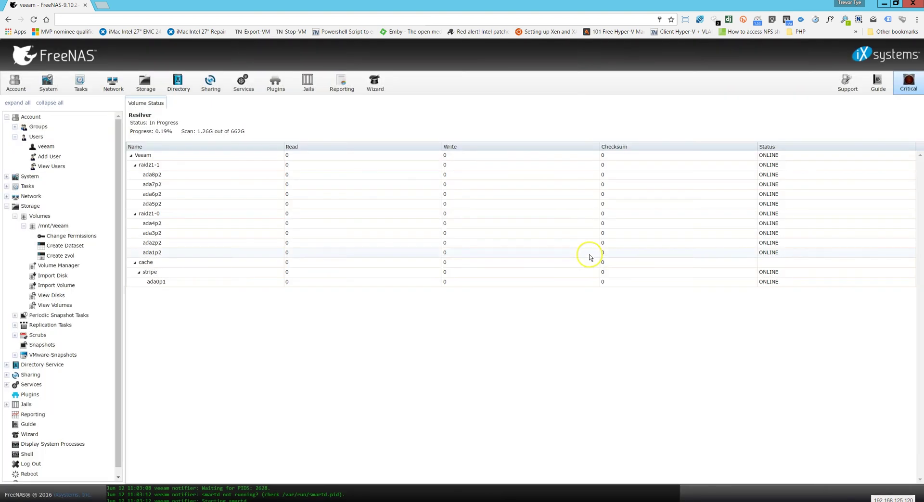
# Check the Veeam volume's status in the volume list, and read the critical alert after reloading the web interface.
pyautogui.click(146, 83)
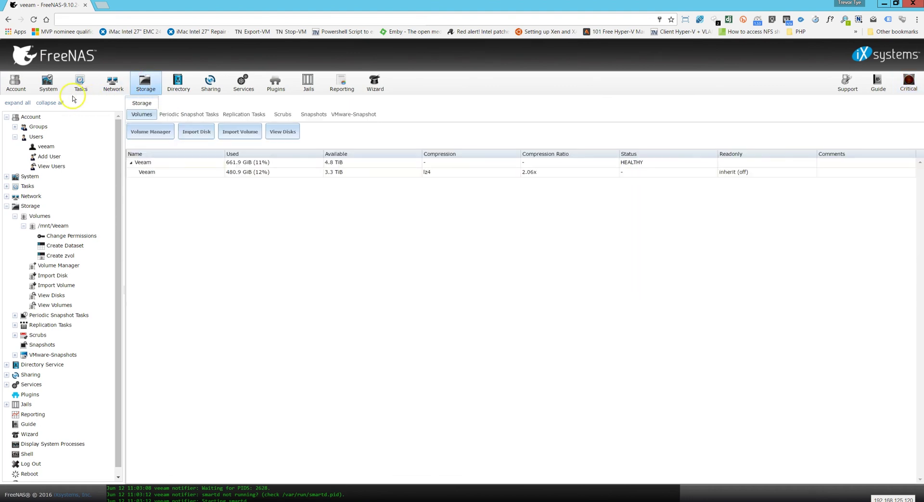
pyautogui.click(33, 20)
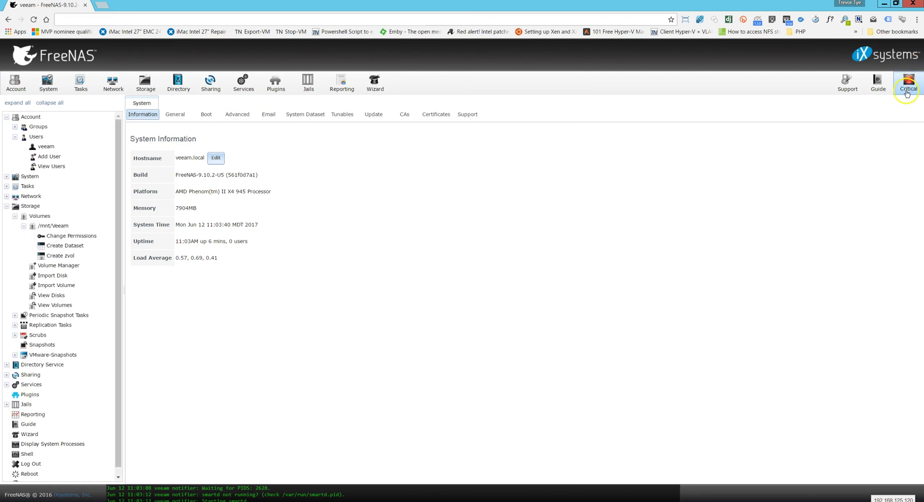
pyautogui.click(907, 94)
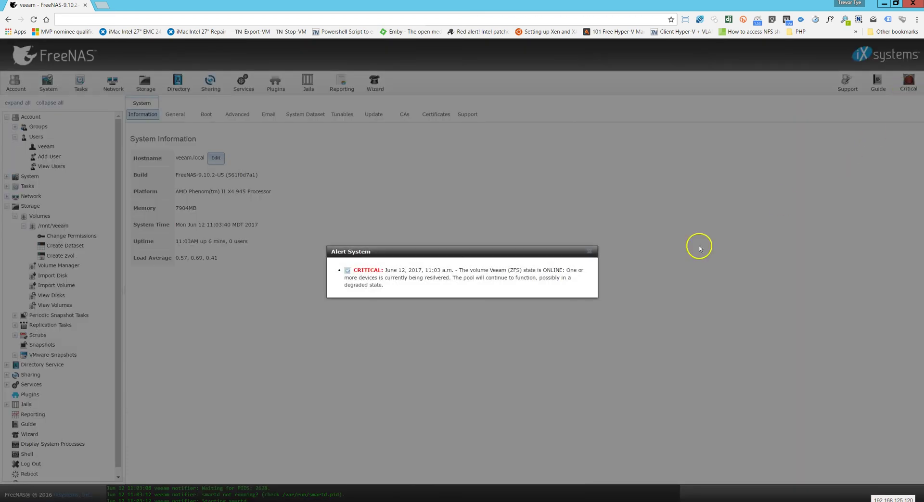
pyautogui.click(595, 252)
# Show the Veeam volume's detailed status again and check how far the resilver has progressed.
pyautogui.click(147, 86)
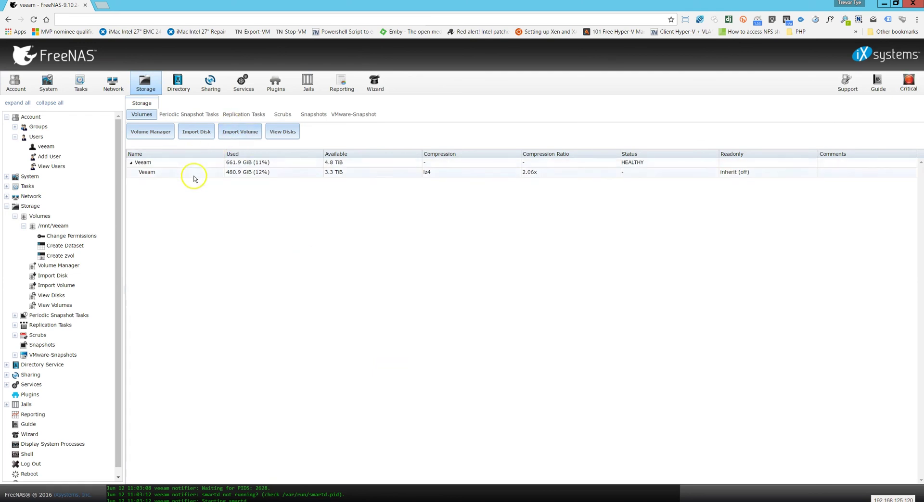
pyautogui.click(202, 164)
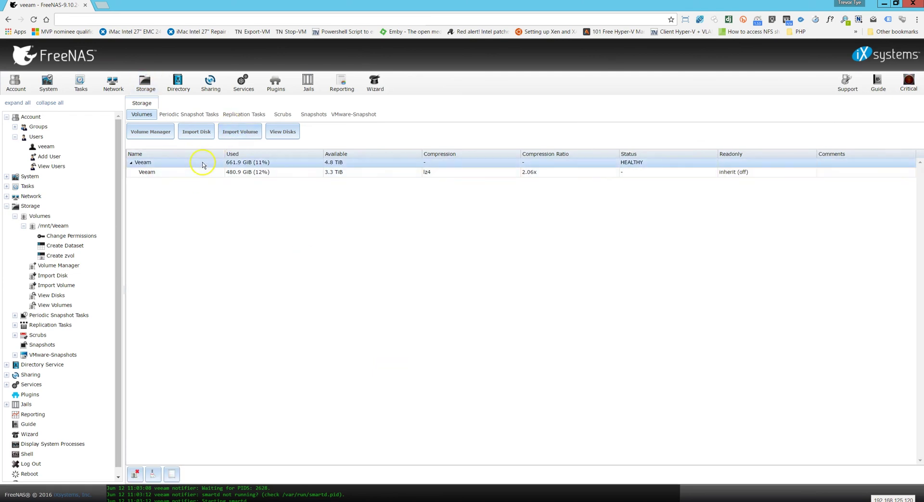
pyautogui.click(173, 481)
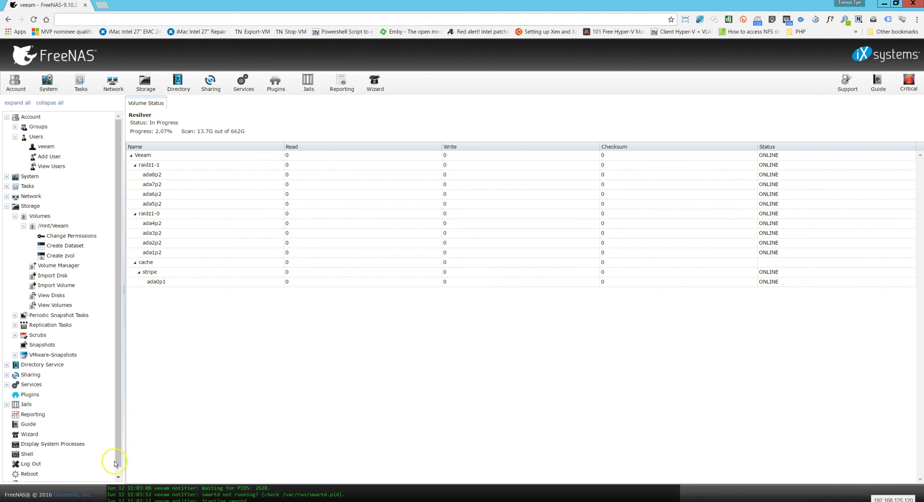
pyautogui.click(24, 491)
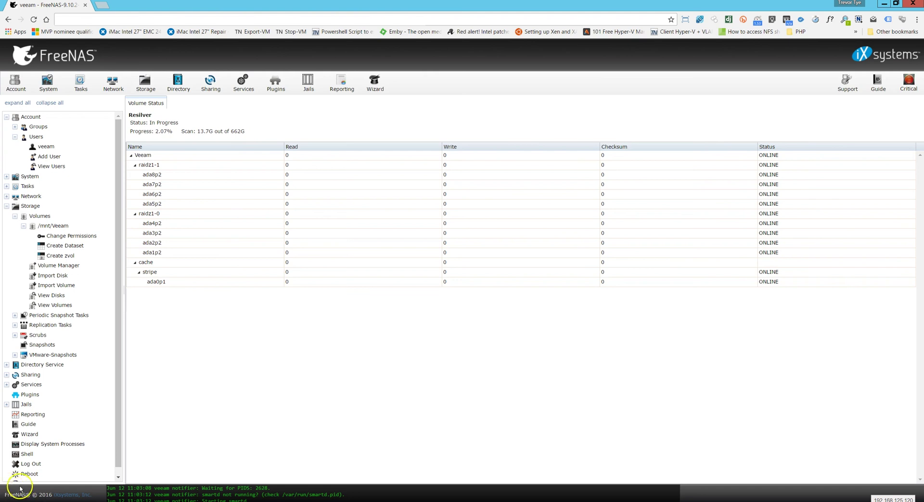